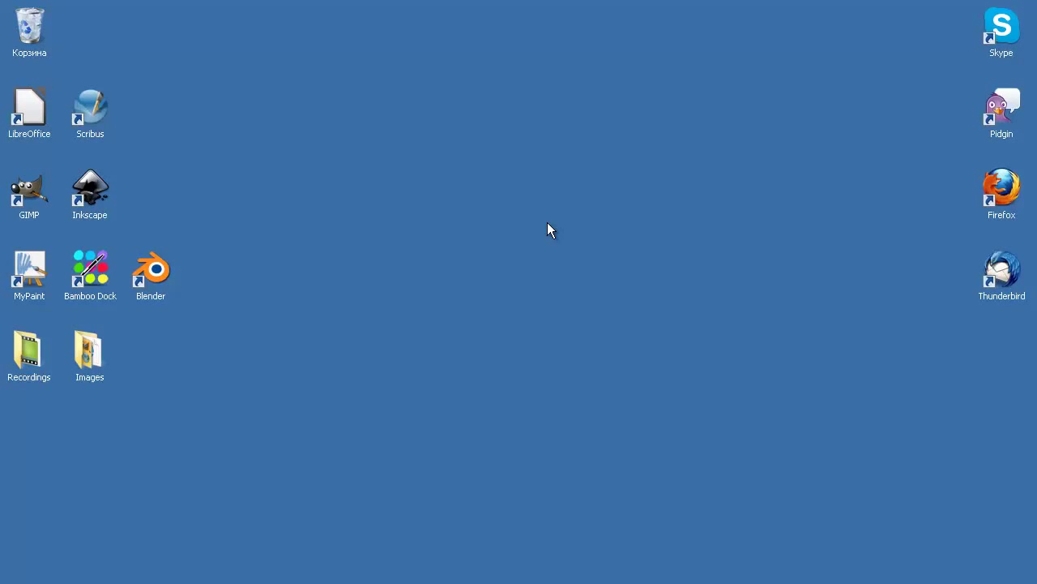
- Launch Inkscape from its desktop icon to get a blank portrait document
{"action": "left_click", "coordinate": [95, 184]}
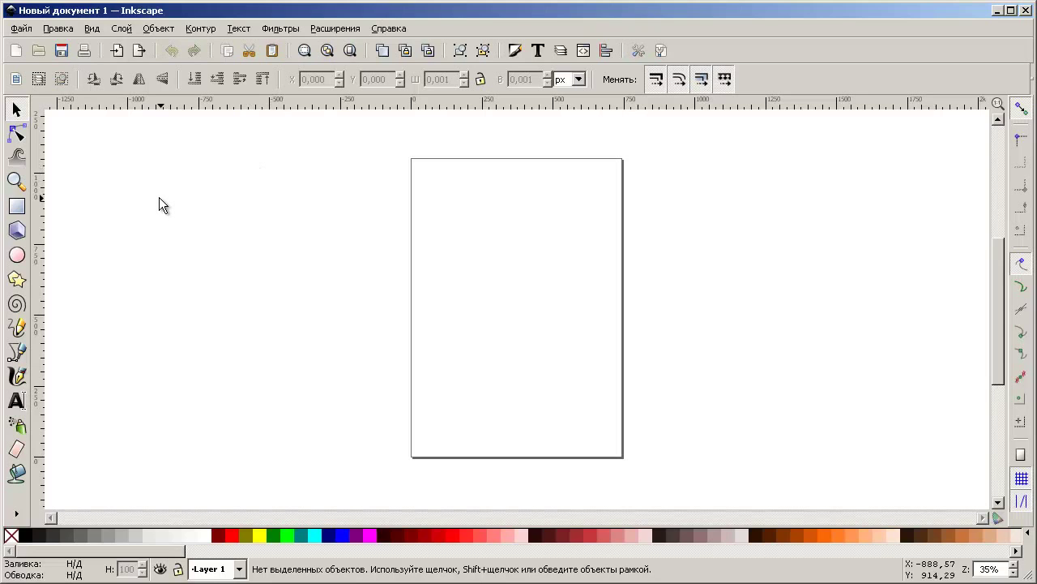
- Create a new document from the business_card_90x50mm template
{"action": "left_click", "coordinate": [21, 29]}
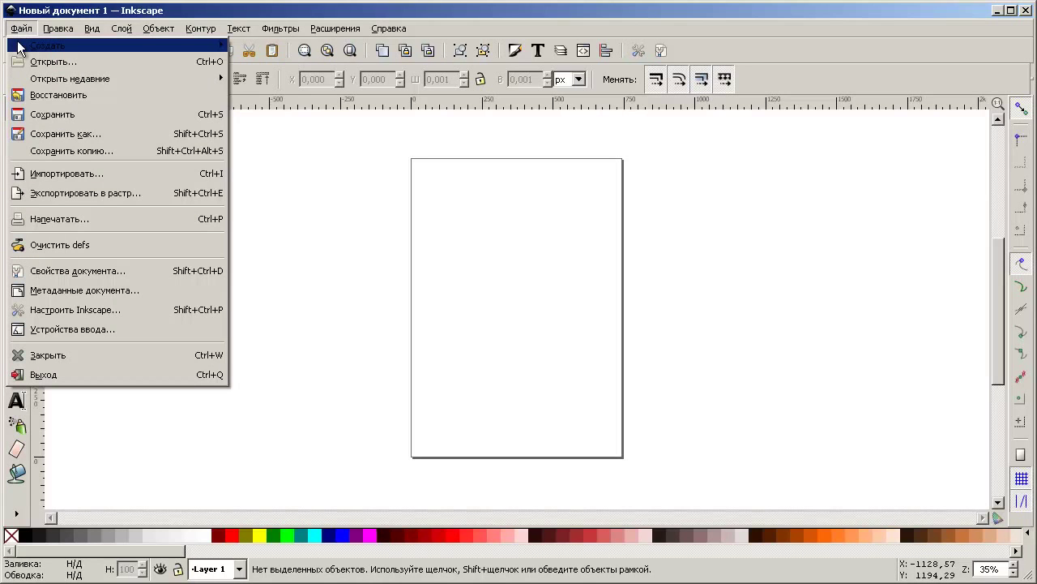
{"action": "mouse_move", "coordinate": [48, 46]}
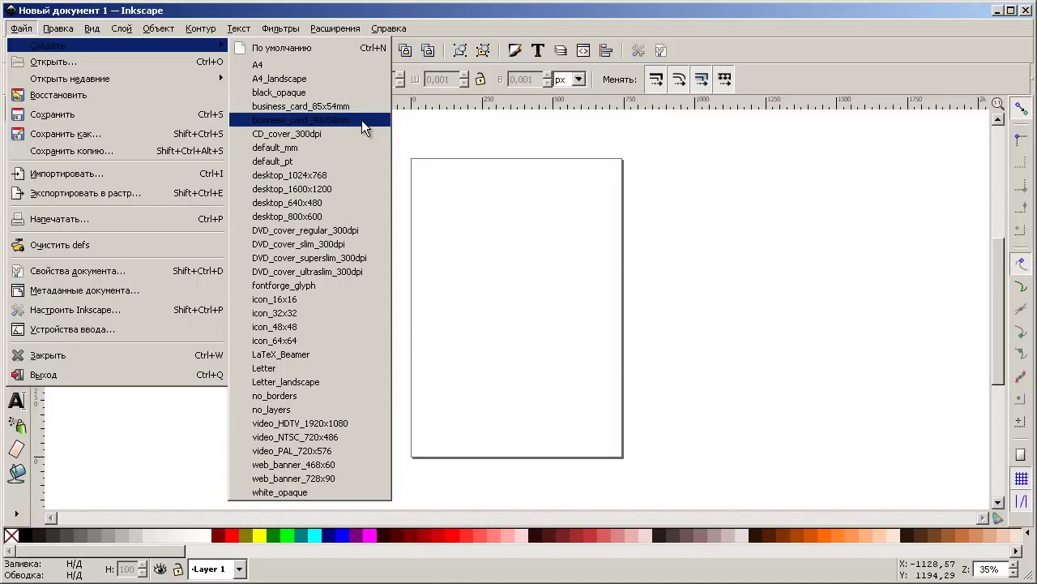
{"action": "left_click", "coordinate": [361, 120]}
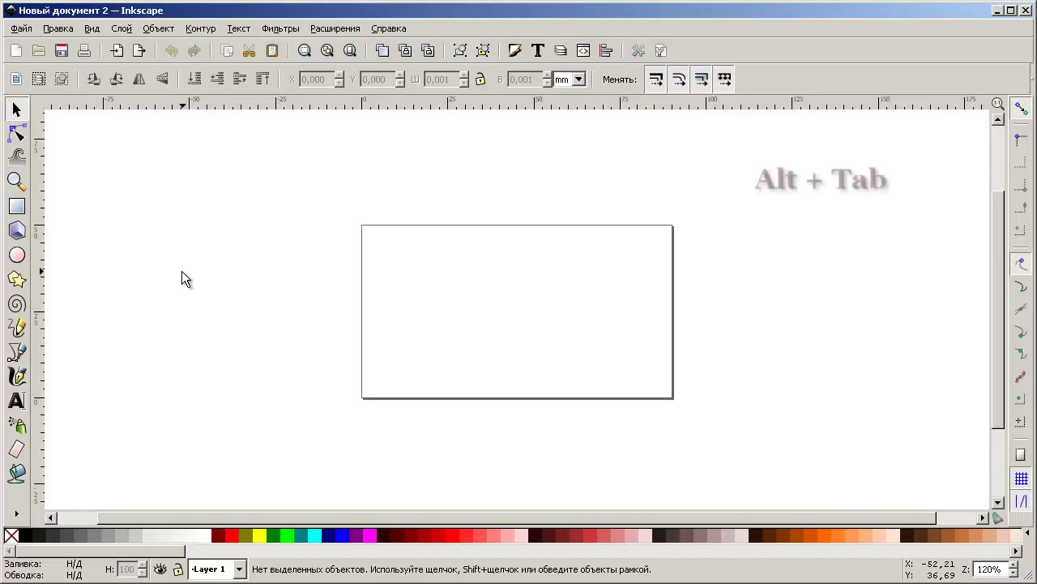
- Cycle between the open documents, ending on the portrait Новый документ 1
{"action": "key", "text": "alt+Tab"}
{"action": "key", "text": "alt+Tab"}
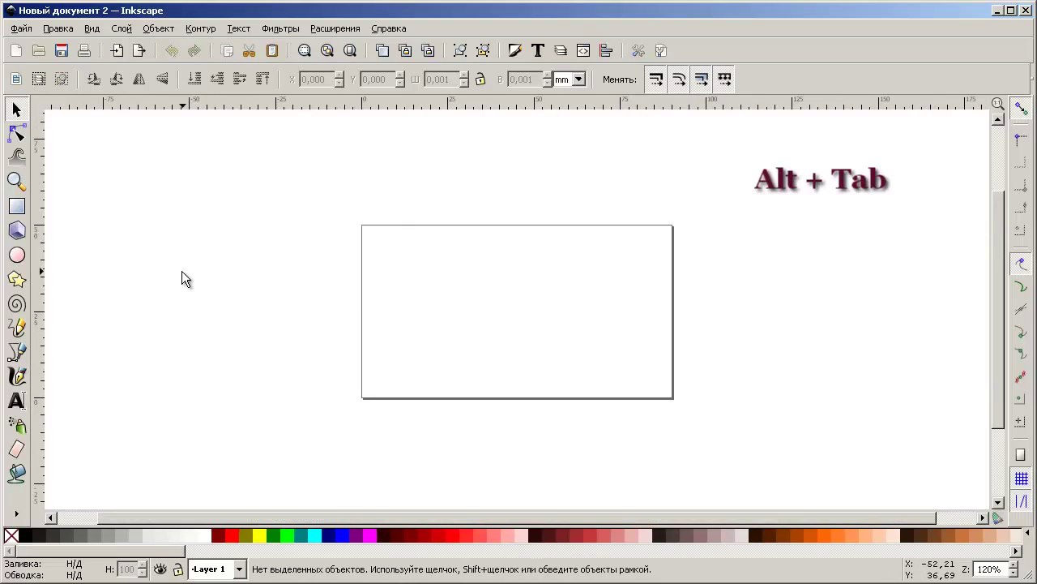
{"action": "key", "text": "alt+Tab"}
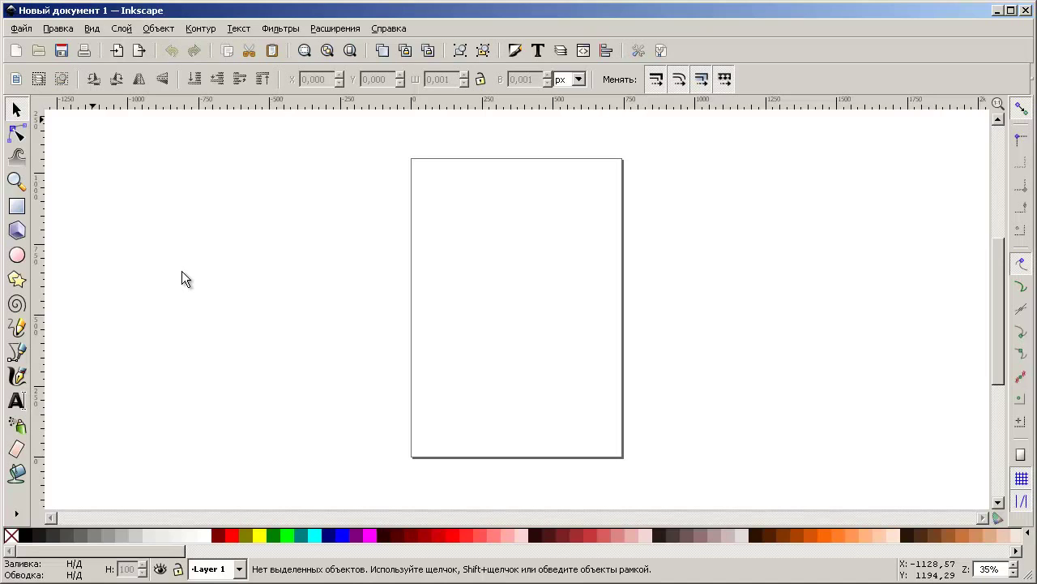
{"action": "key", "text": "ctrl+Tab"}
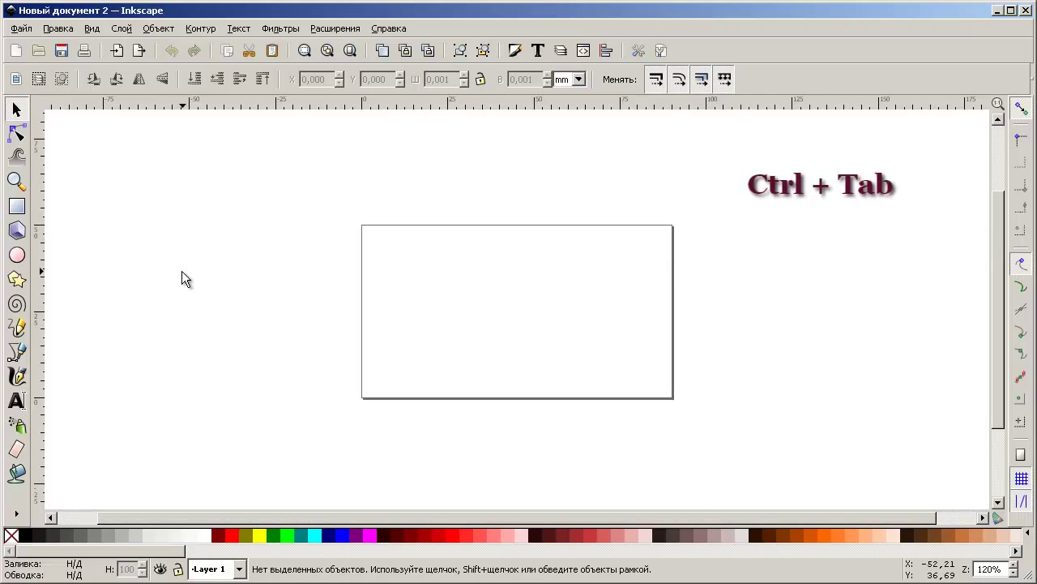
{"action": "key", "text": "ctrl+Tab"}
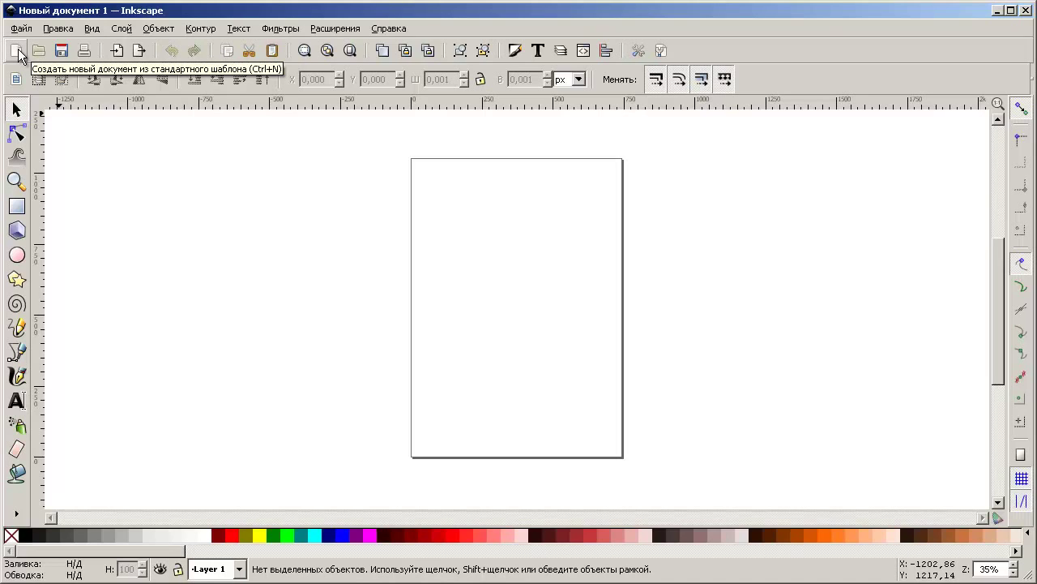
- Create Новый документ 3 with Ctrl+N, then glance through the Файл menu and close it
{"action": "key", "text": "ctrl"}
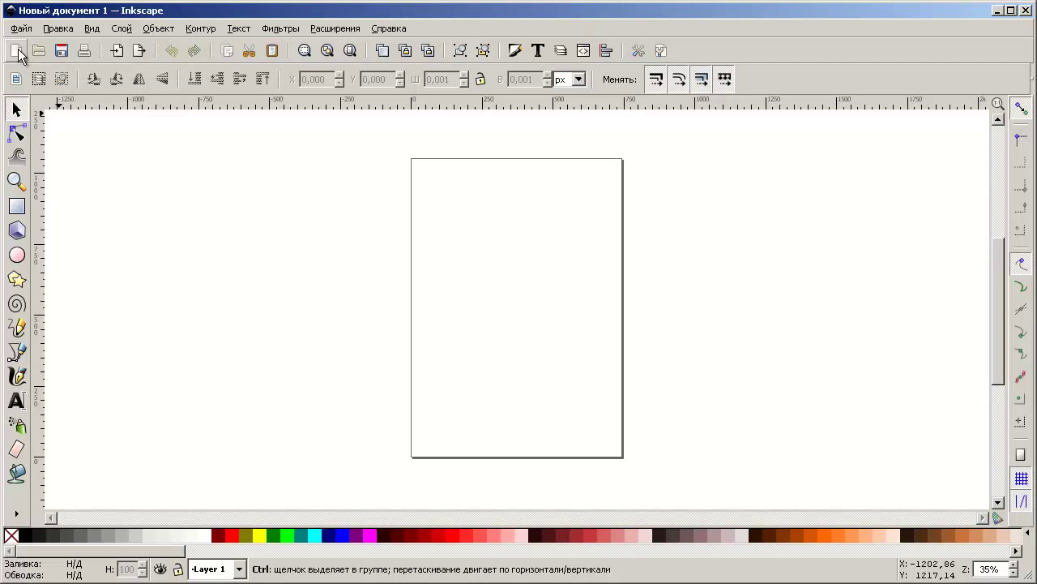
{"action": "key", "text": "ctrl+n"}
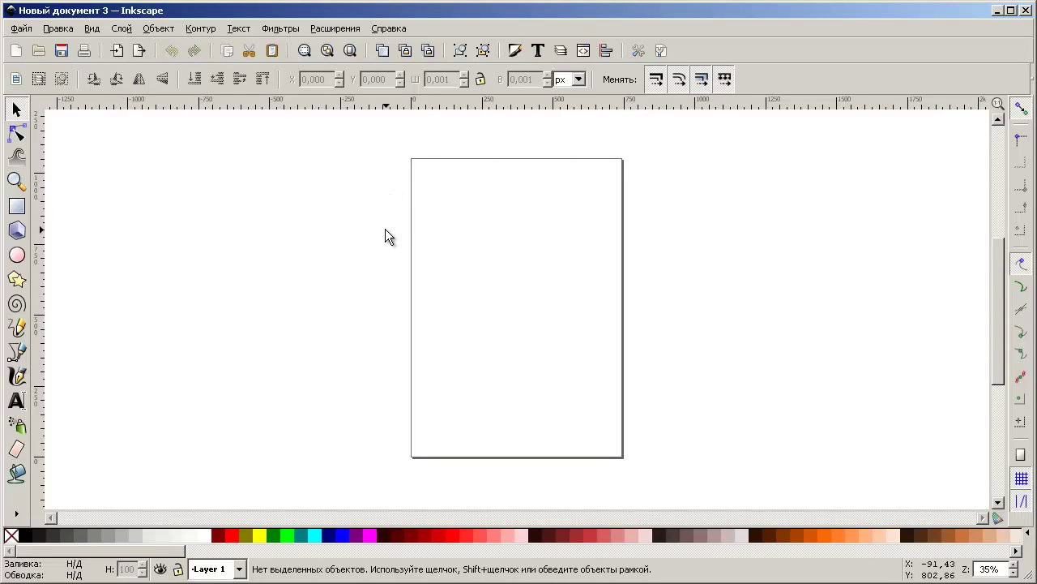
{"action": "left_click", "coordinate": [20, 31]}
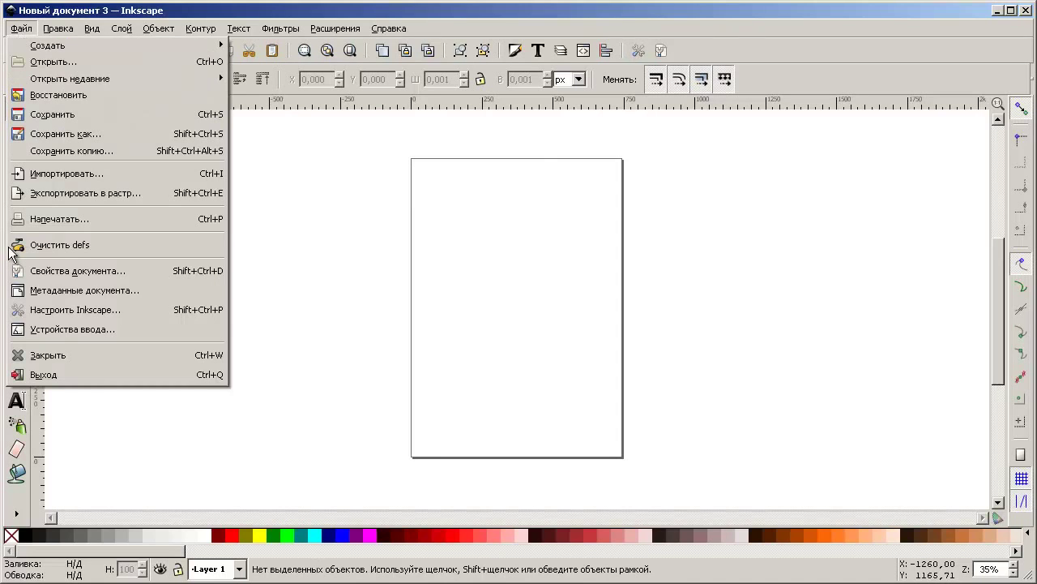
{"action": "left_click", "coordinate": [690, 47]}
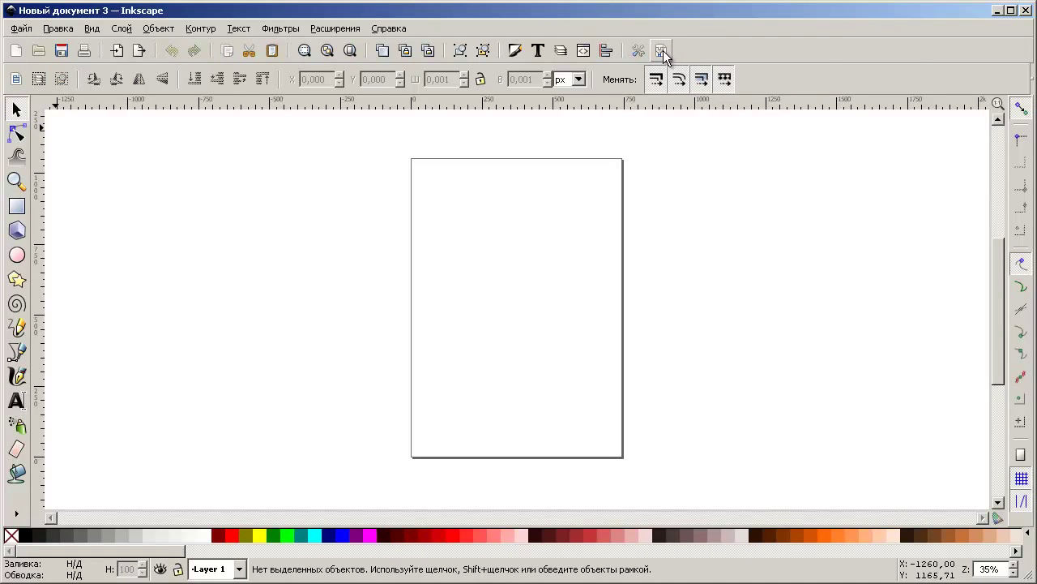
- Open Document Properties beside the page and set the display units to mm
{"action": "left_click", "coordinate": [661, 51]}
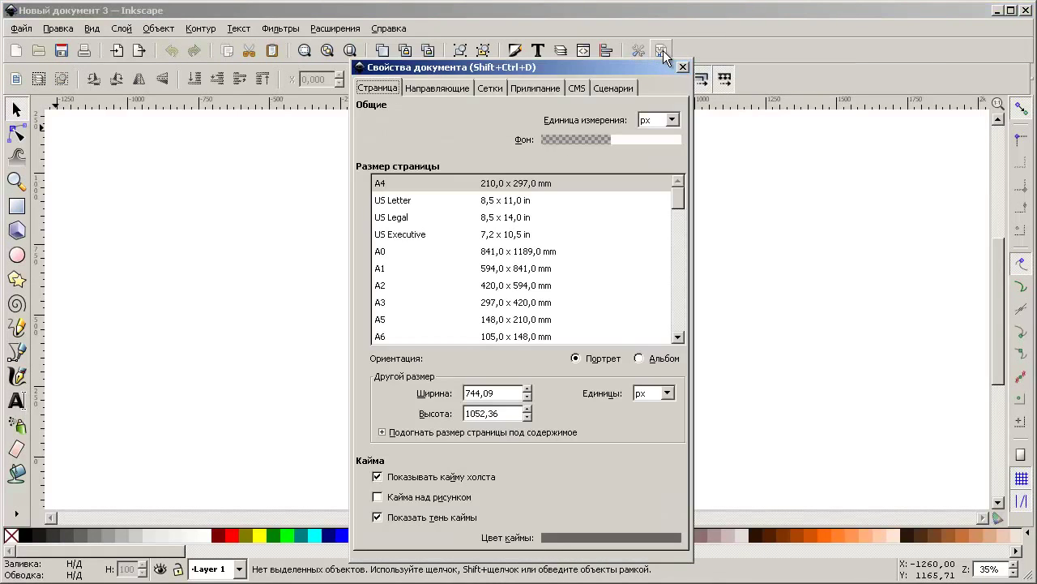
{"action": "mouse_move", "coordinate": [549, 65]}
{"action": "left_mouse_down"}
{"action": "mouse_move", "coordinate": [833, 29]}
{"action": "mouse_move", "coordinate": [828, 22]}
{"action": "left_mouse_up"}
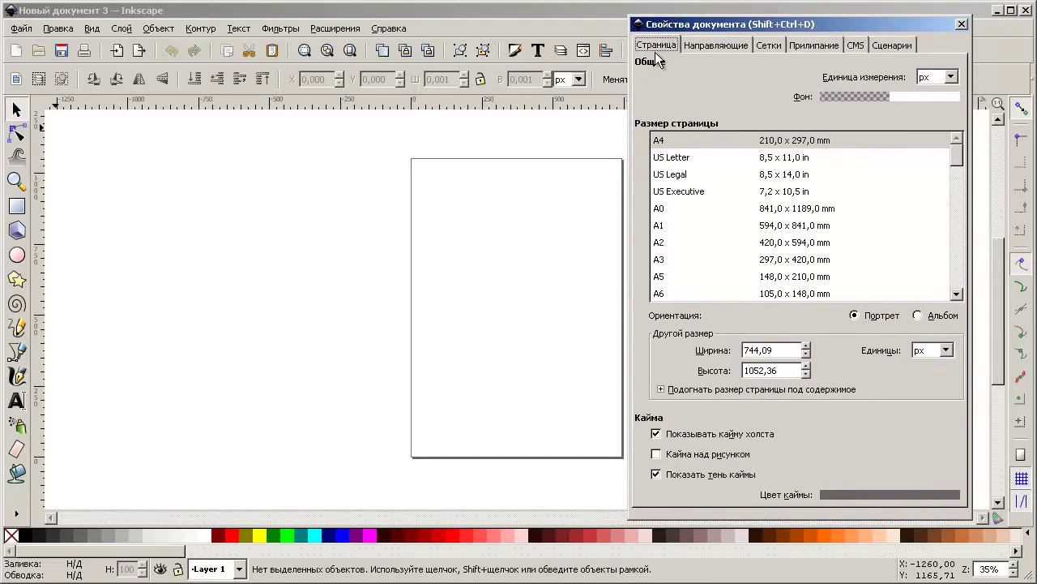
{"action": "left_click", "coordinate": [952, 77]}
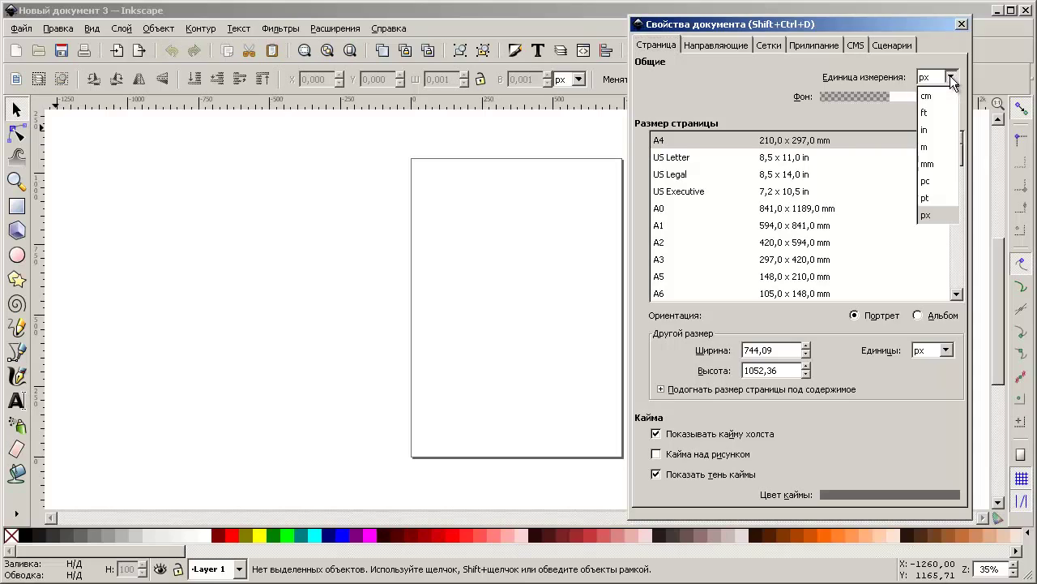
{"action": "left_click", "coordinate": [943, 165]}
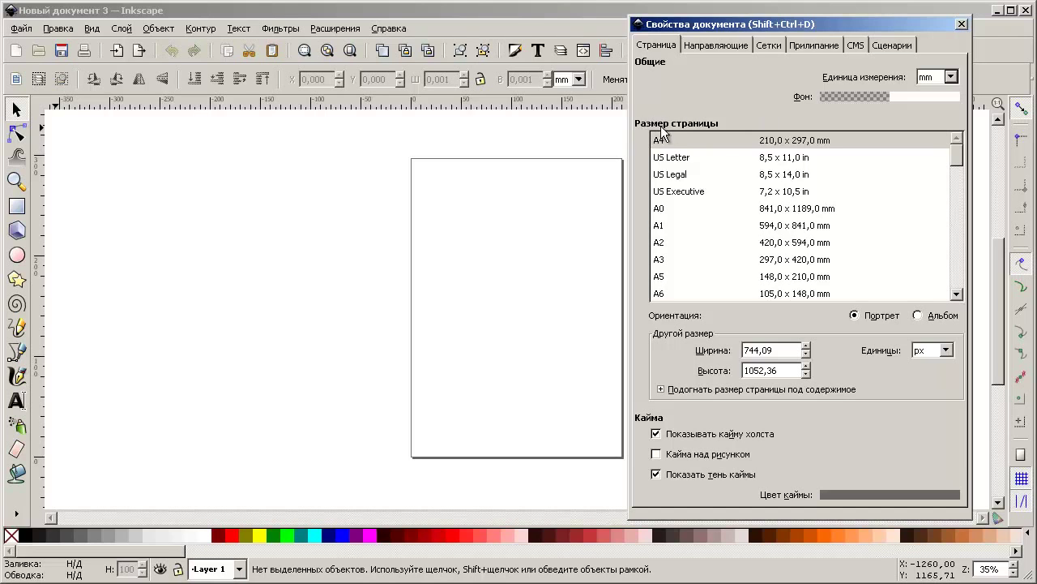
- Preview the page in landscape orientation, then return it to portrait
{"action": "left_click_drag", "start_coordinate": [963, 158], "coordinate": [955, 281]}
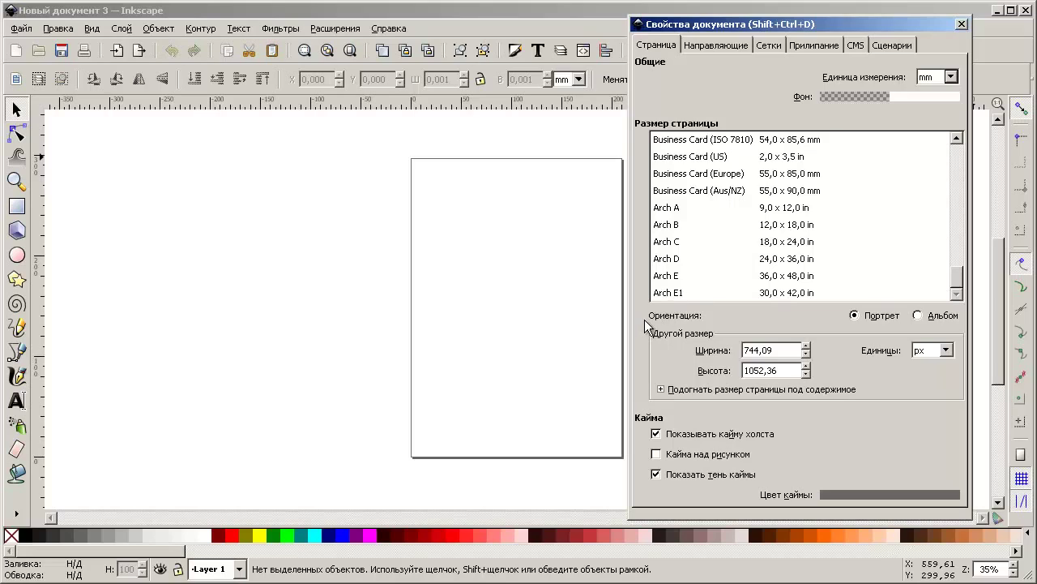
{"action": "left_click", "coordinate": [919, 316]}
{"action": "left_click", "coordinate": [856, 314]}
- Set the custom size units to mm with width 150 and height 150
{"action": "left_click", "coordinate": [945, 350]}
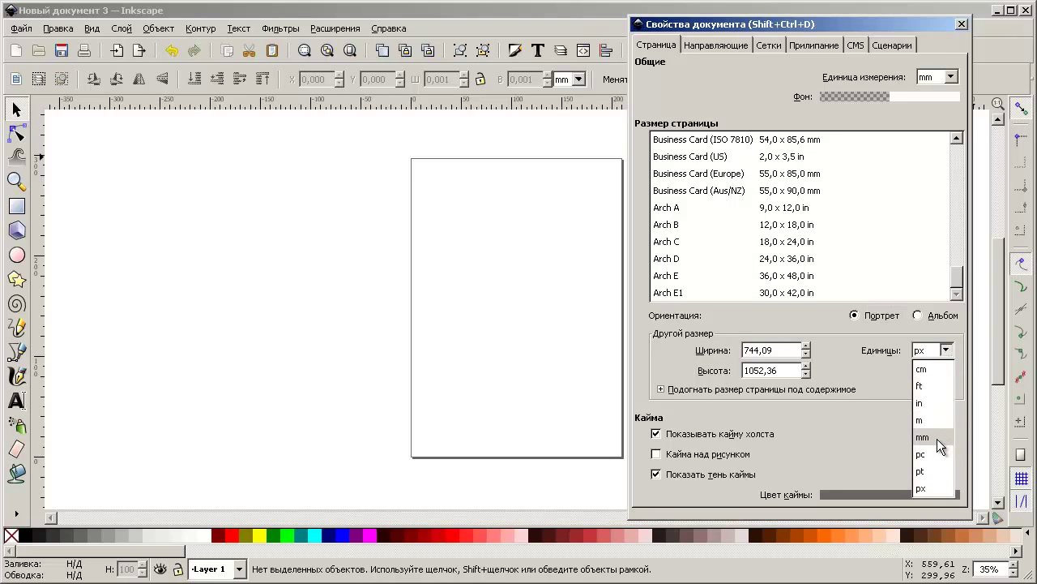
{"action": "left_click", "coordinate": [937, 439]}
{"action": "left_click_drag", "start_coordinate": [777, 350], "coordinate": [737, 350]}
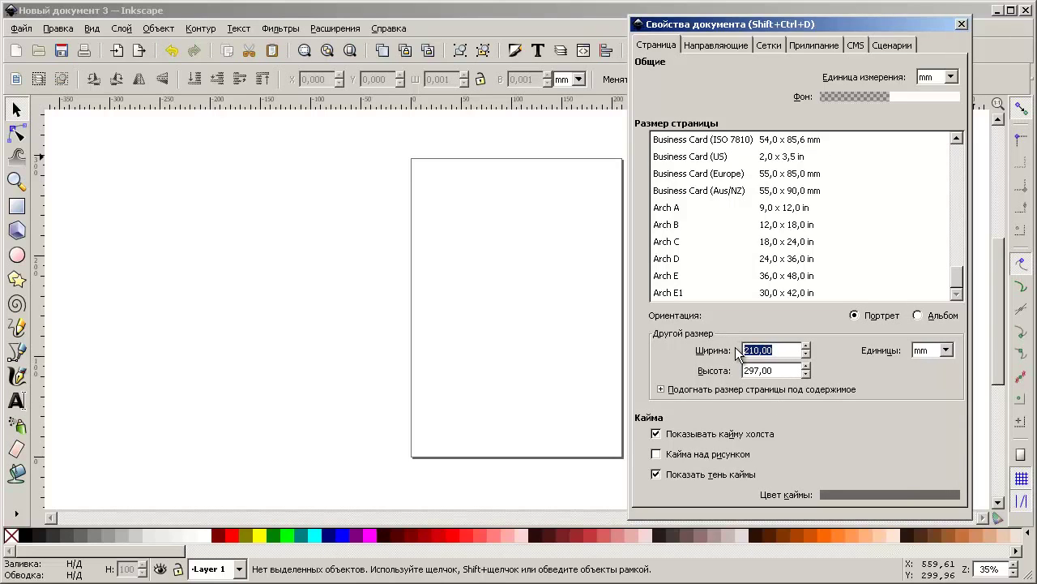
{"action": "type", "text": "150"}
{"action": "left_click_drag", "start_coordinate": [780, 370], "coordinate": [734, 374]}
{"action": "type", "text": "1"}
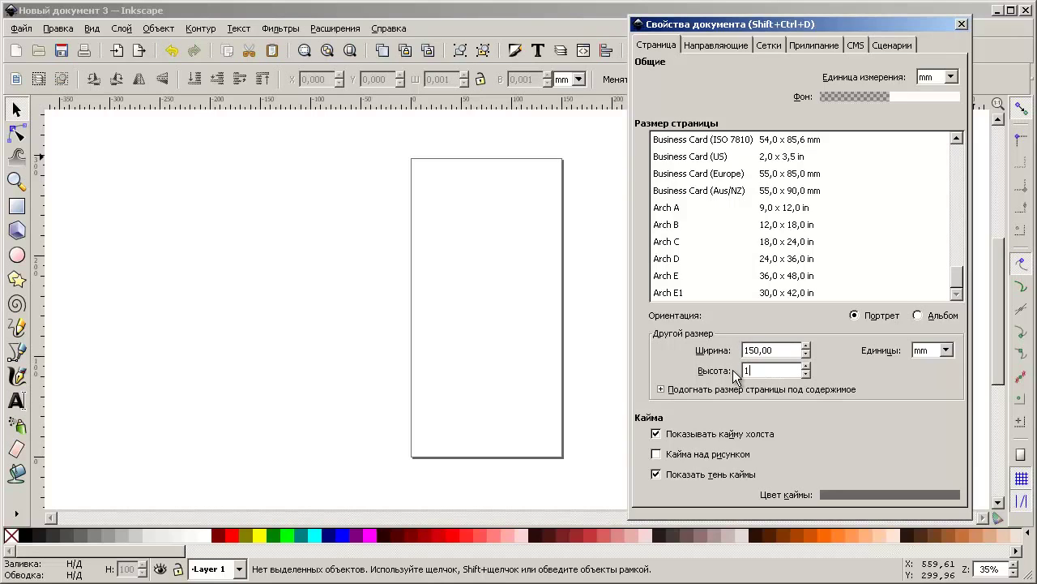
{"action": "type", "text": "50"}
{"action": "key", "text": "Return"}
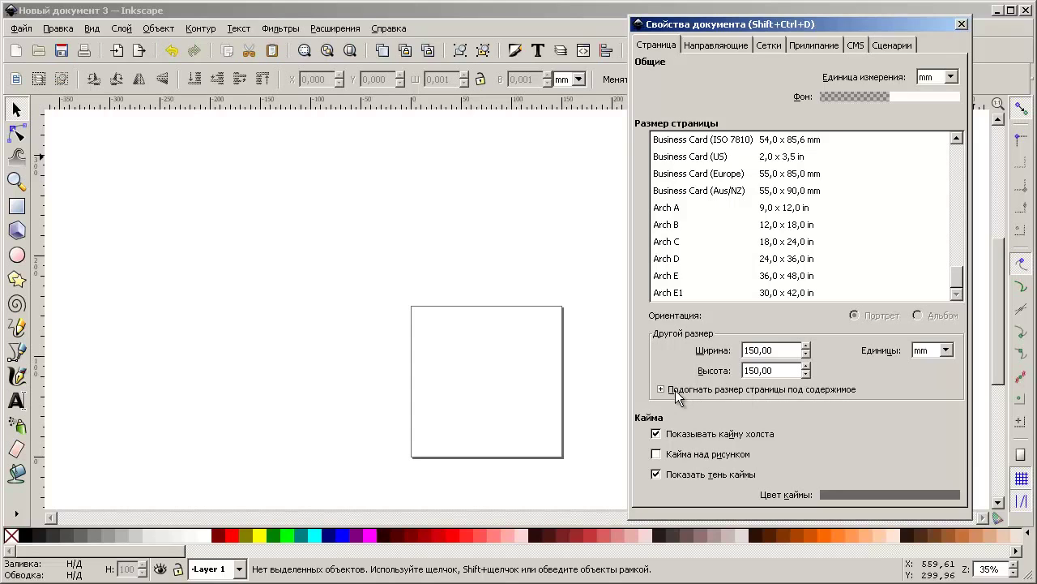
{"action": "left_click", "coordinate": [658, 434]}
{"action": "left_click", "coordinate": [658, 434]}
{"action": "left_click", "coordinate": [656, 474]}
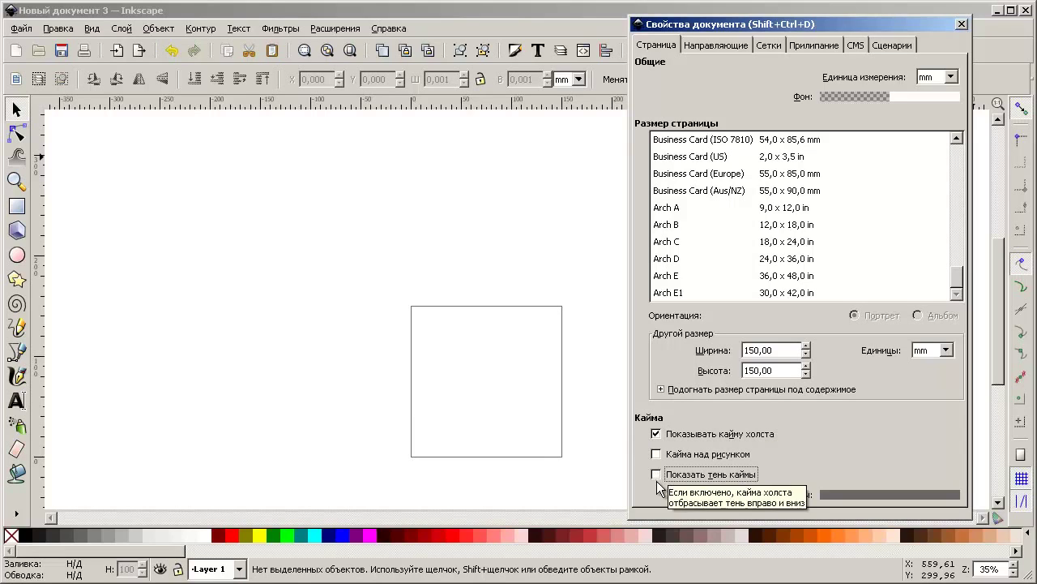
{"action": "left_click", "coordinate": [655, 474]}
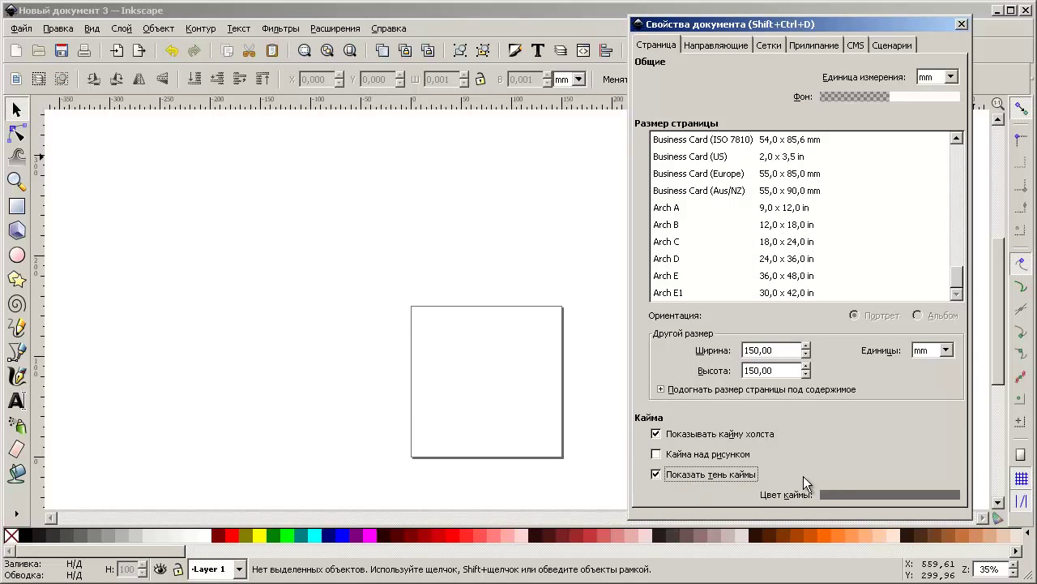